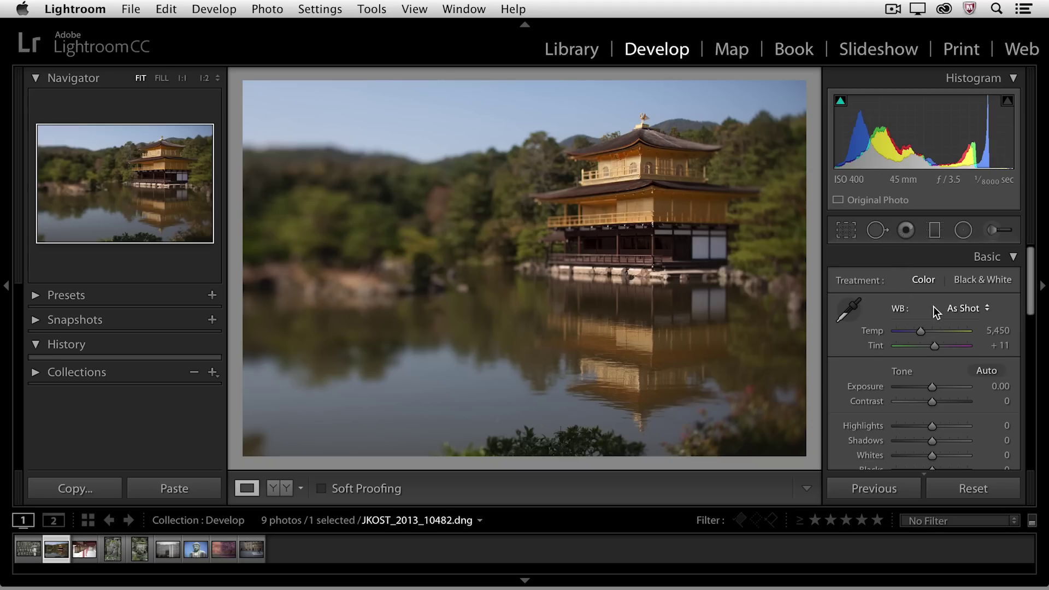
Apply the Auto, Daylight, Cloudy, Shade and Tungsten white balance presets in turn, ending on Tungsten.
click(962, 309)
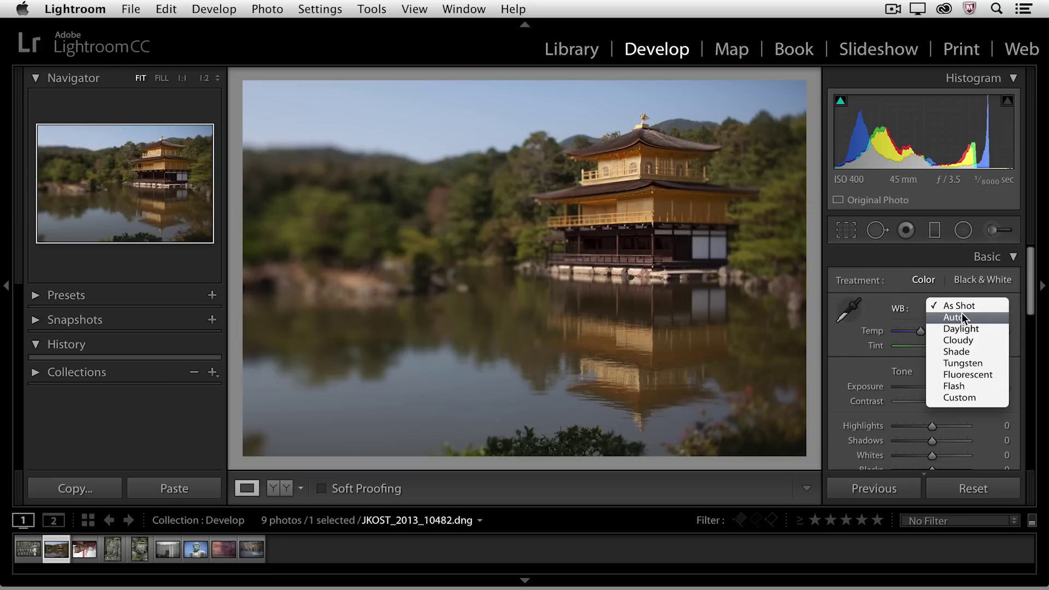
click(961, 315)
click(965, 305)
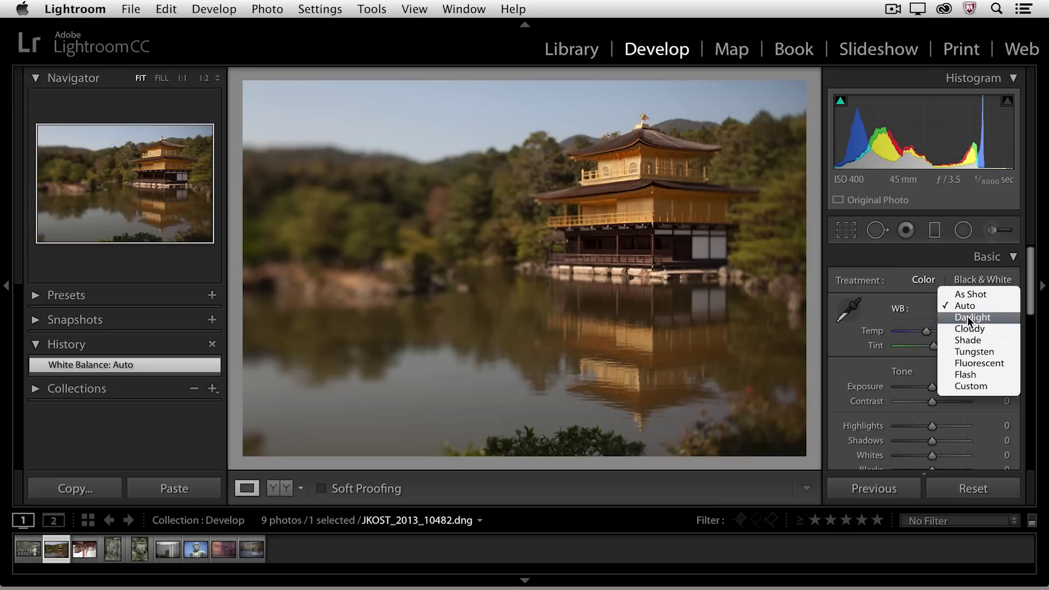
click(967, 317)
click(967, 318)
click(965, 318)
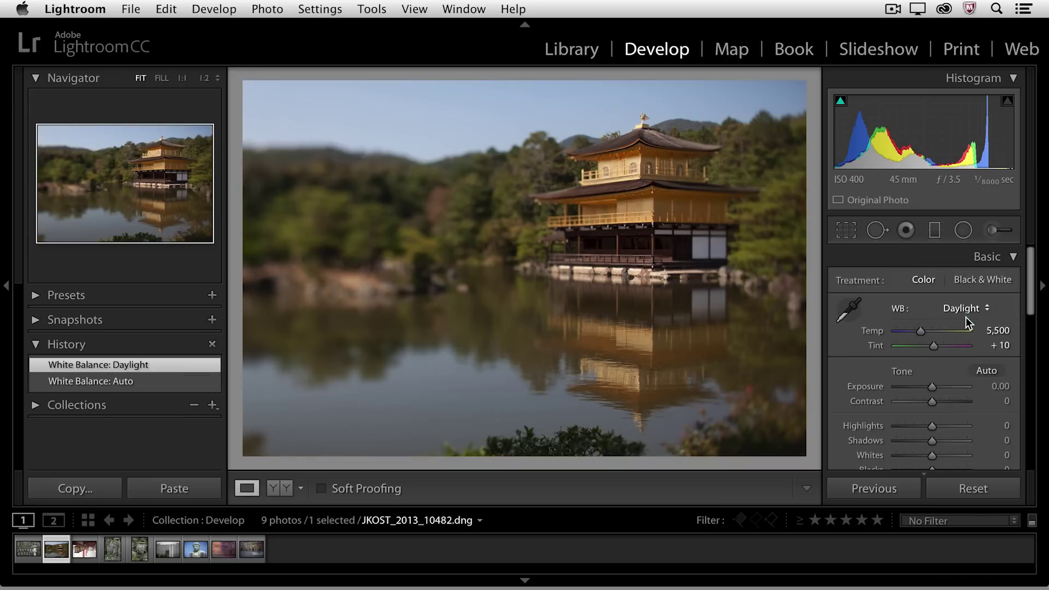
click(968, 306)
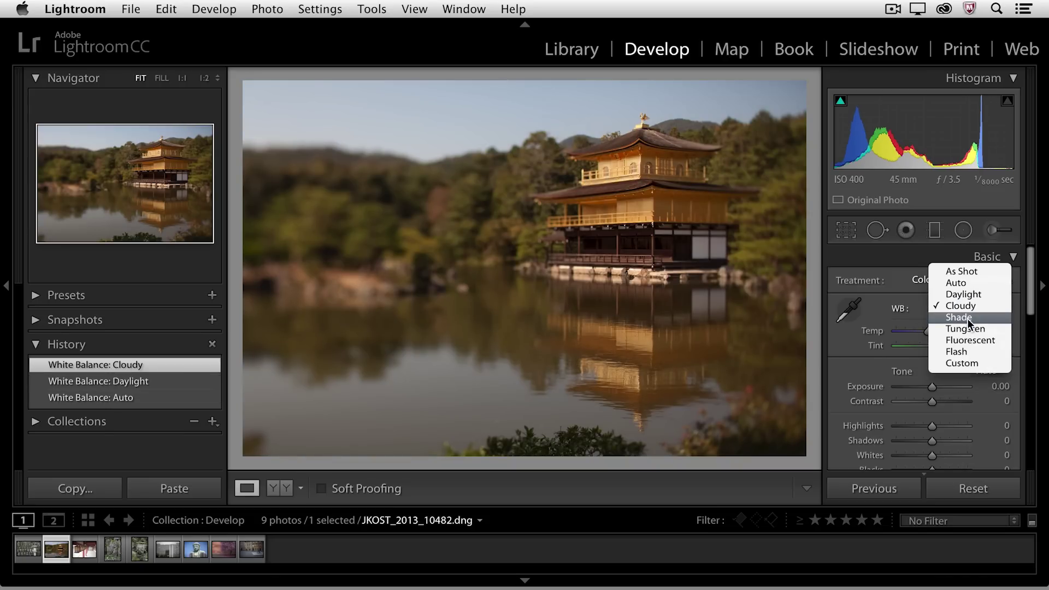
click(967, 319)
click(972, 307)
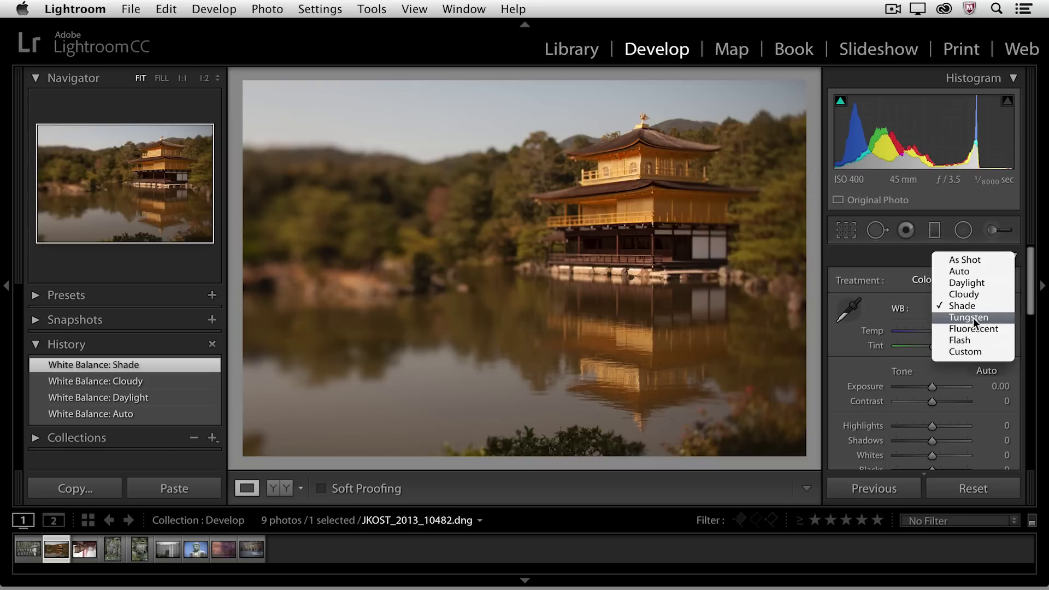
click(973, 318)
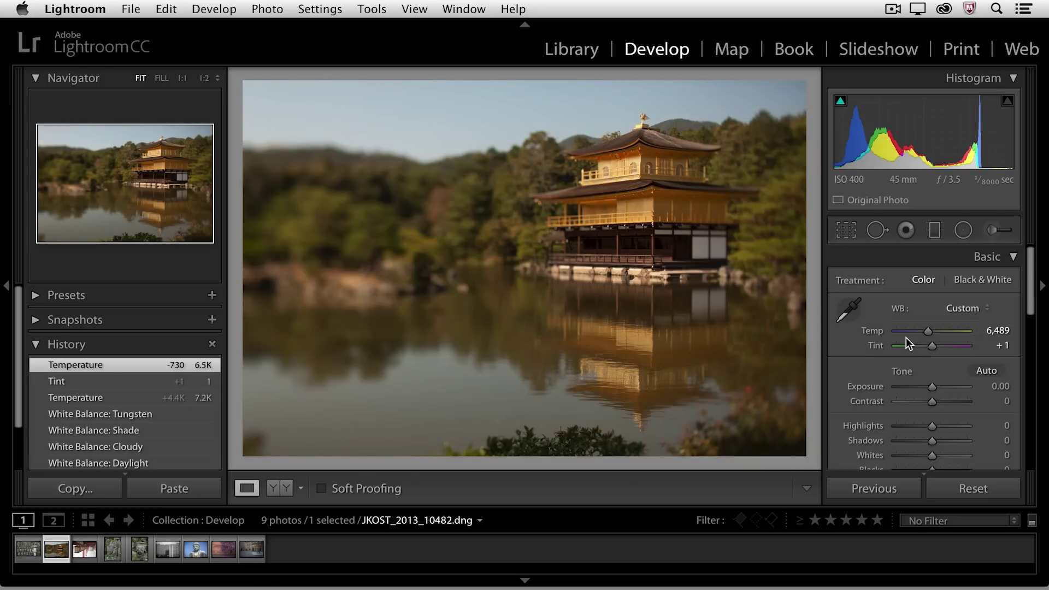
Sample the pavilion's white wall with the WB eyedropper, setting Temp 5,900 and Tint −1.
click(849, 311)
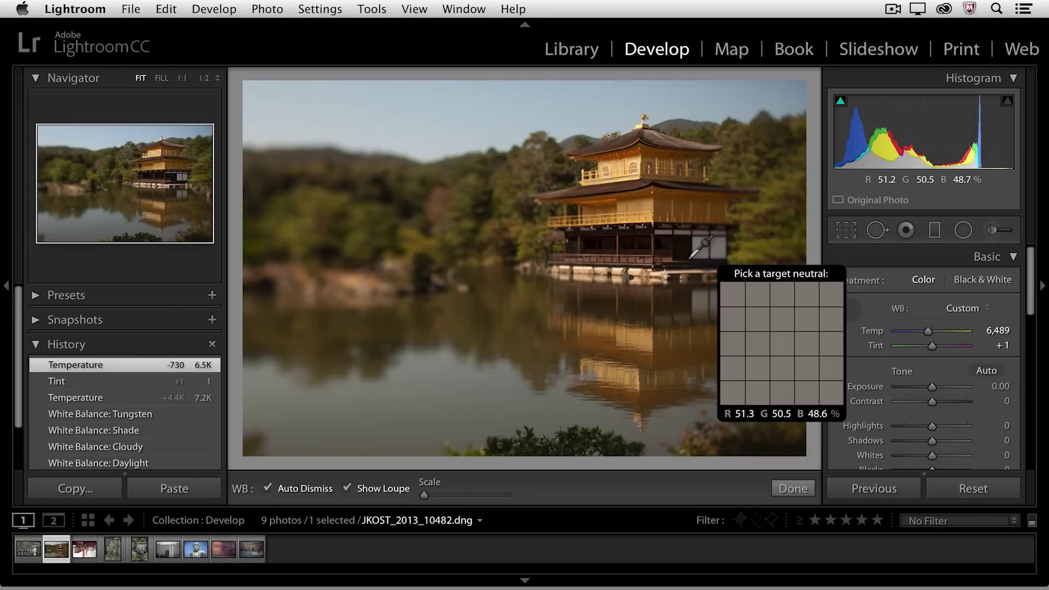
click(692, 257)
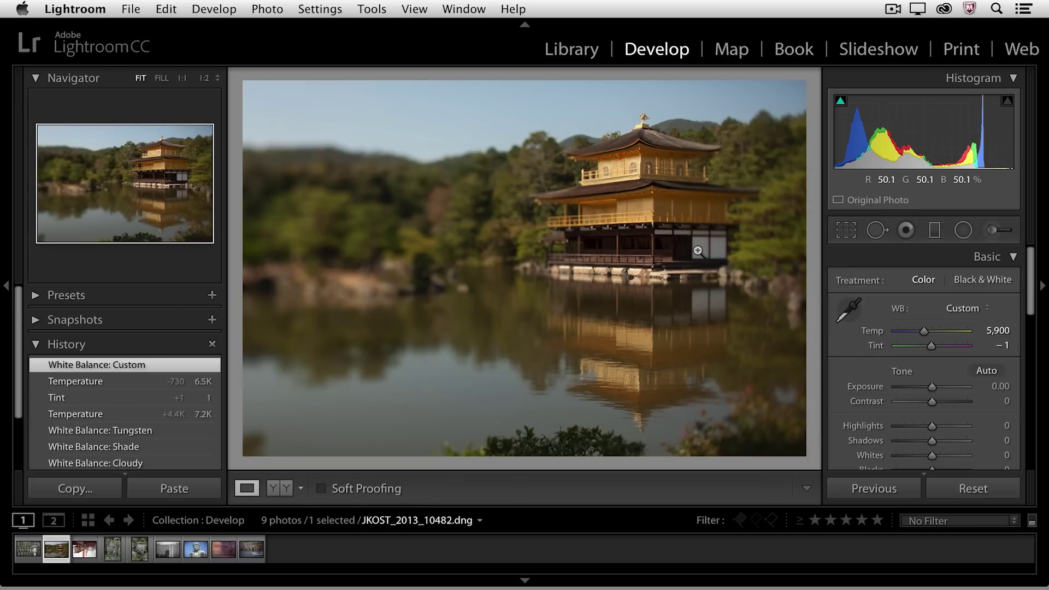
scroll(873, 355, down, 2)
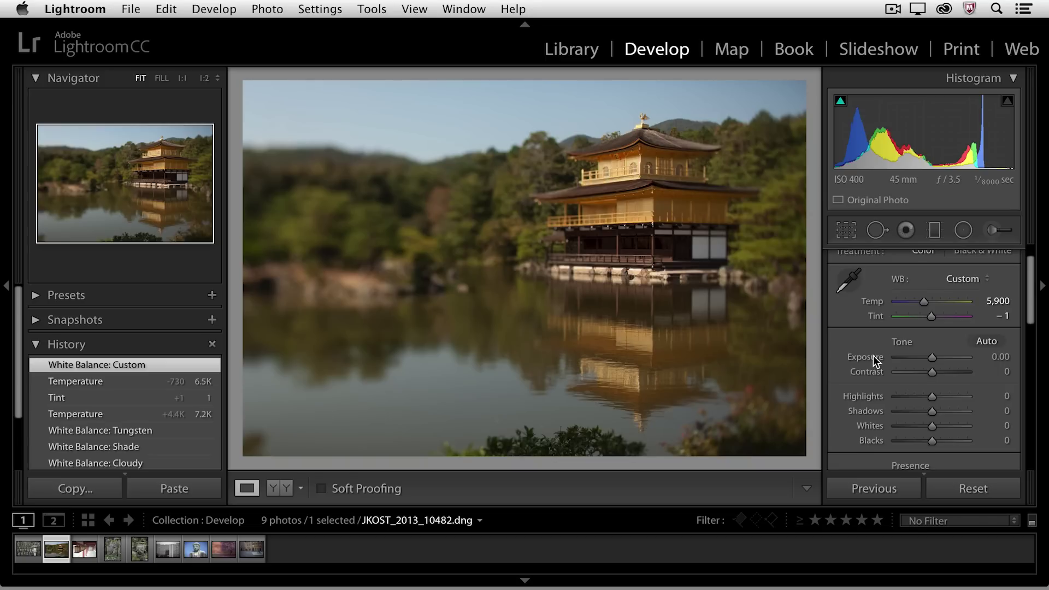
Apply Auto Tone, giving Exposure +1.25, Contrast +16, Whites +24 and Blacks −17.
scroll(873, 356, down, 4)
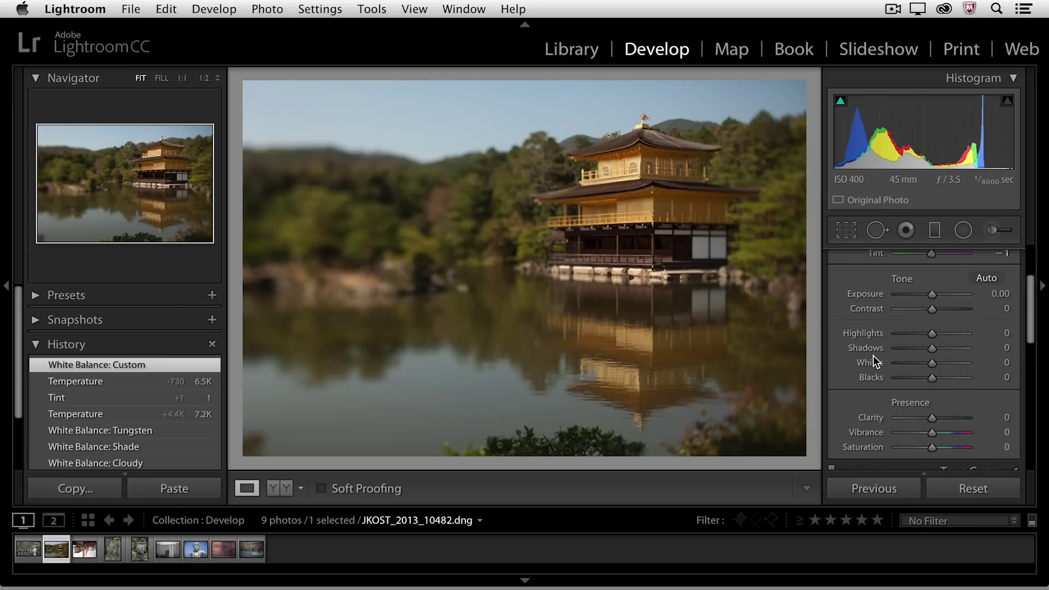
scroll(873, 356, down, 2)
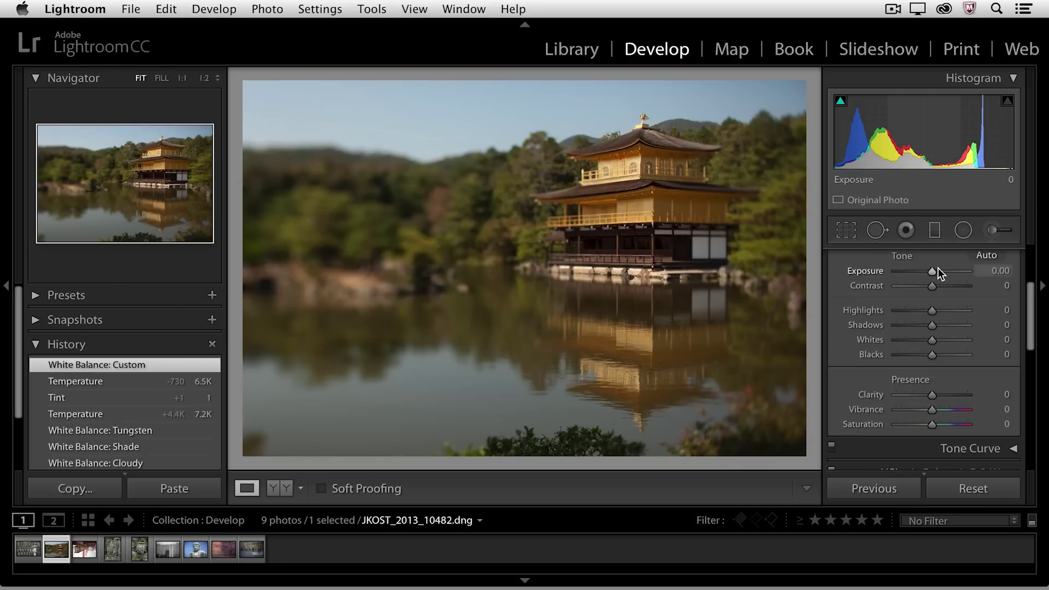
scroll(938, 268, up, 1)
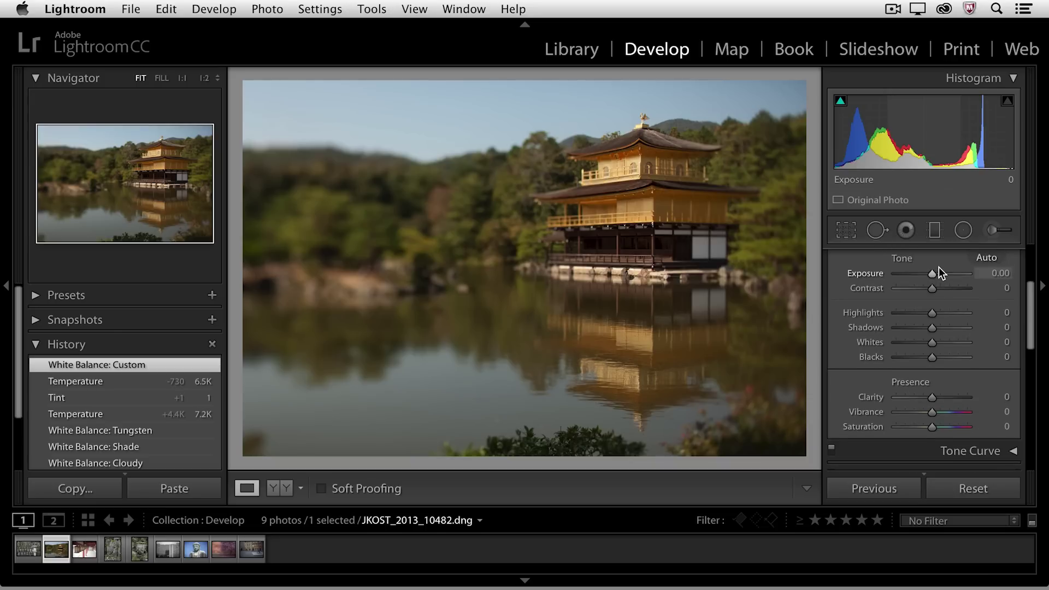
click(987, 260)
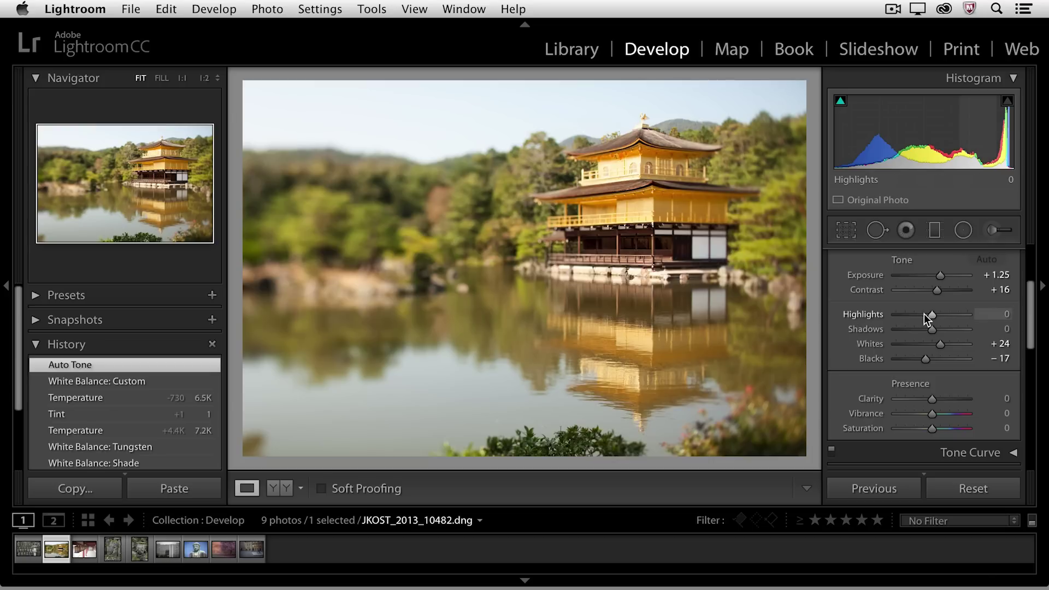
Set Highlights to −84, Shadows to +100 and Exposure to +0.70.
drag(931, 315, 902, 315)
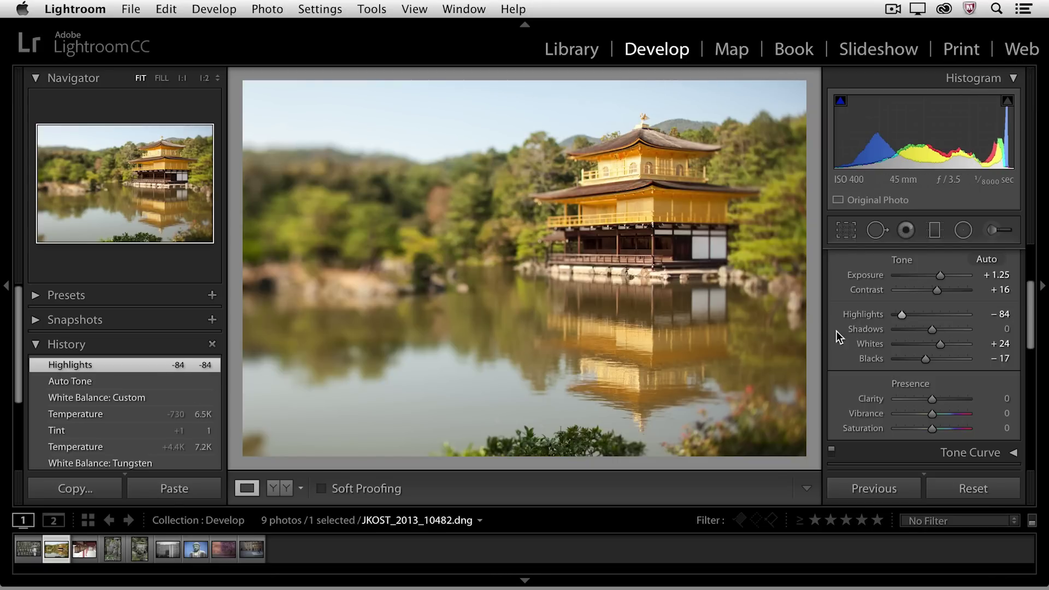
drag(931, 330, 967, 329)
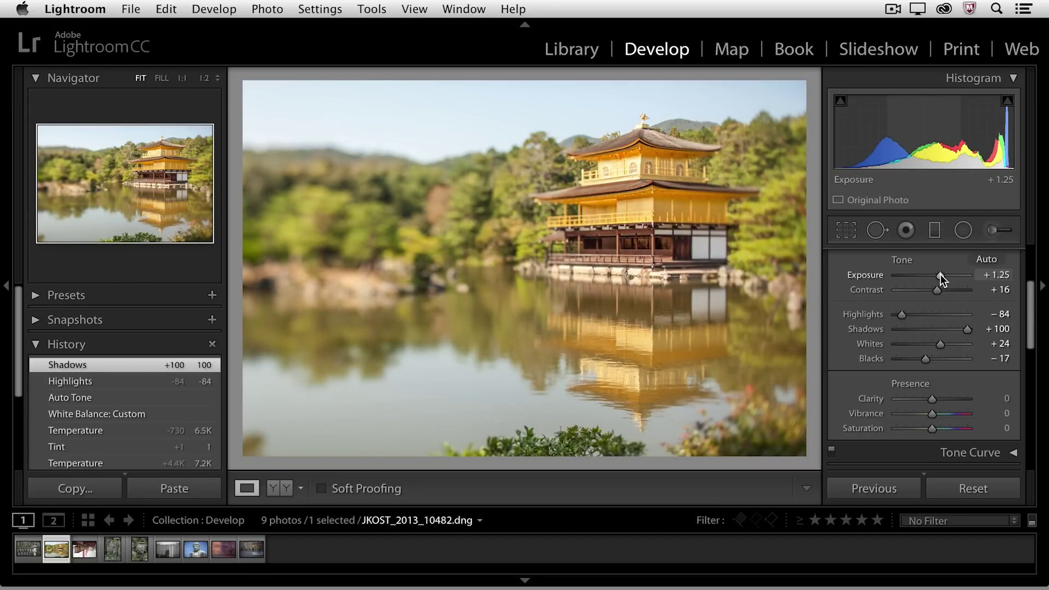
drag(942, 278, 937, 278)
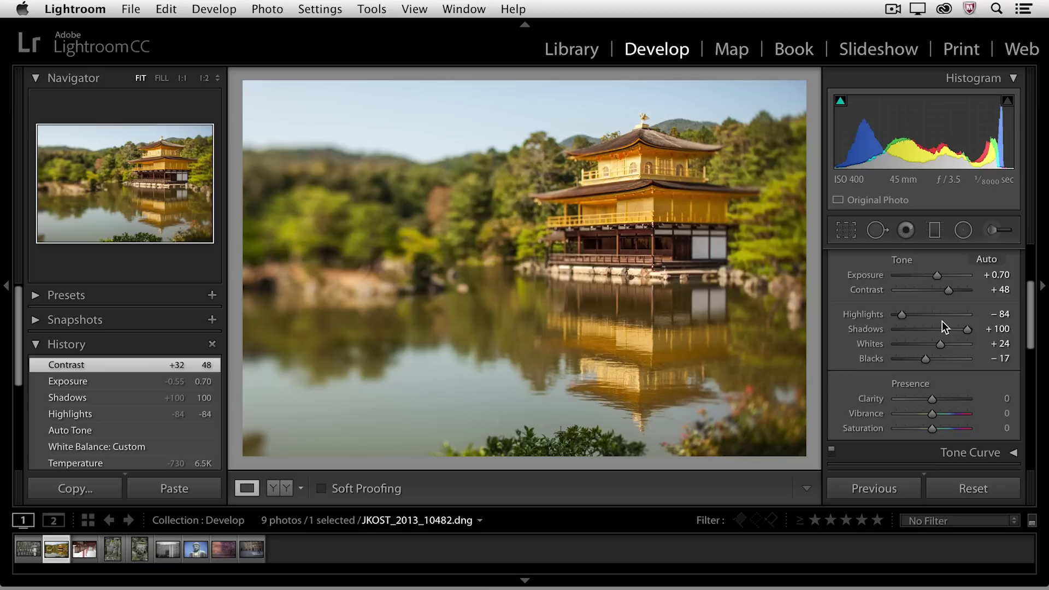
scroll(942, 323, down, 2)
Drag Clarity in the Presence section up to +44.
scroll(942, 323, down, 1)
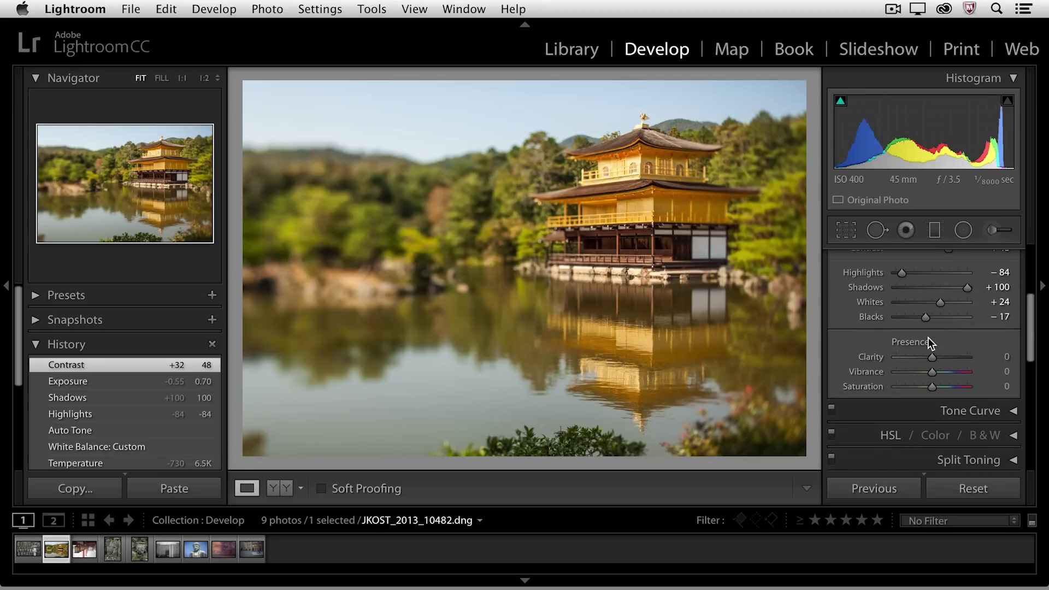
drag(934, 361, 950, 355)
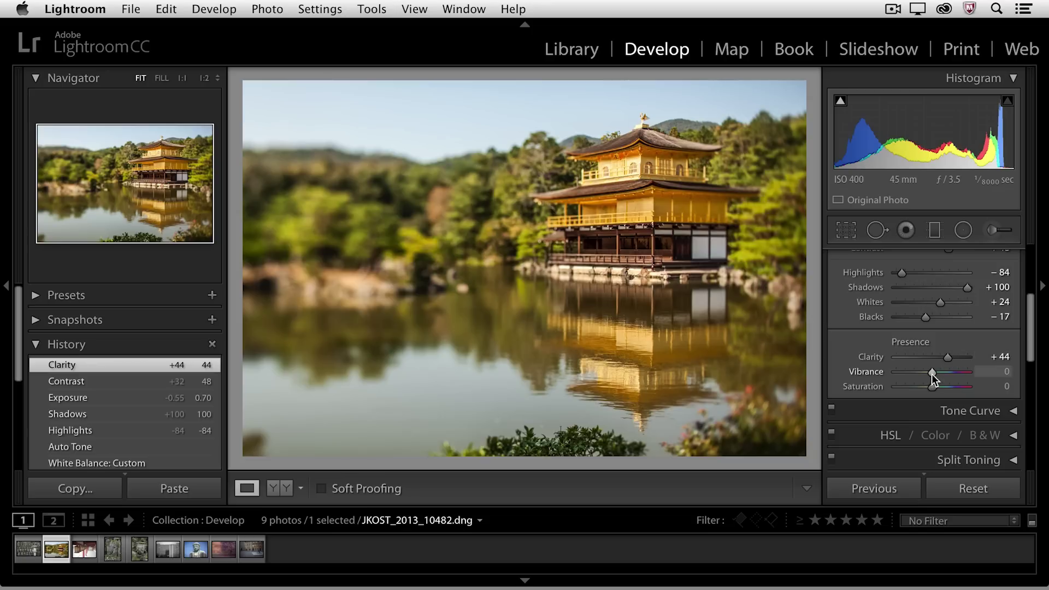
drag(932, 375, 882, 376)
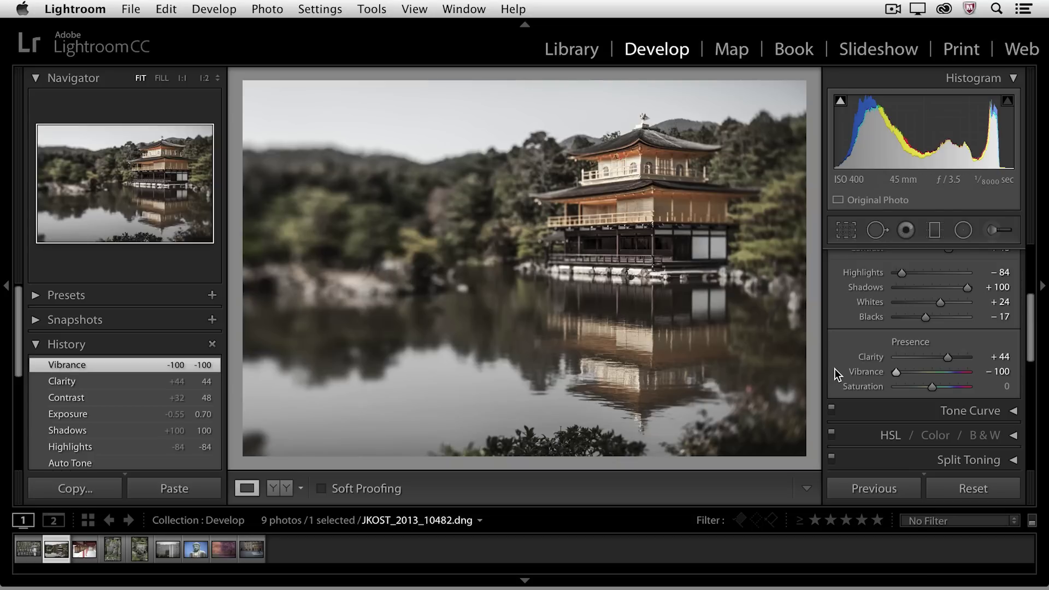
double_click(875, 371)
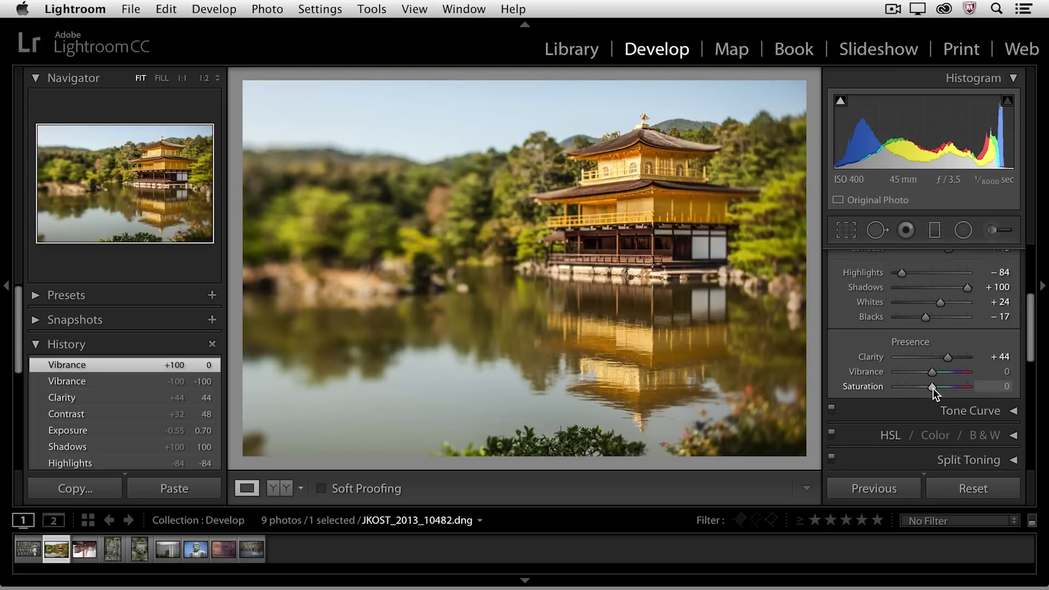
Try Saturation at +100, then at −100 for a monochrome look.
drag(933, 388, 976, 389)
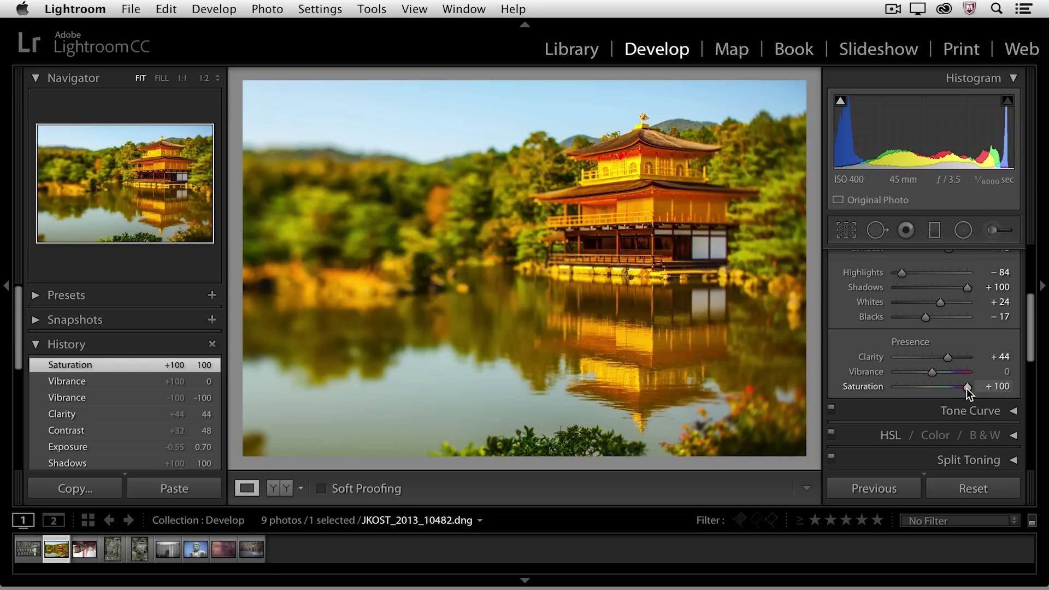
drag(967, 388, 872, 388)
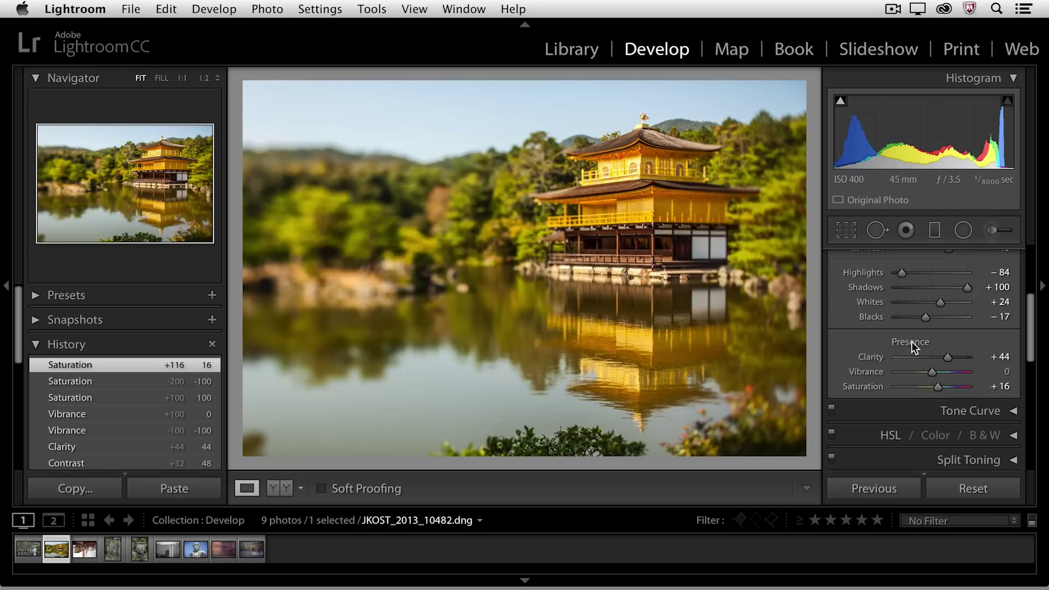
scroll(911, 342, up, 1)
Lower the white balance Temp from 5,900 to 5,288.
scroll(912, 343, up, 3)
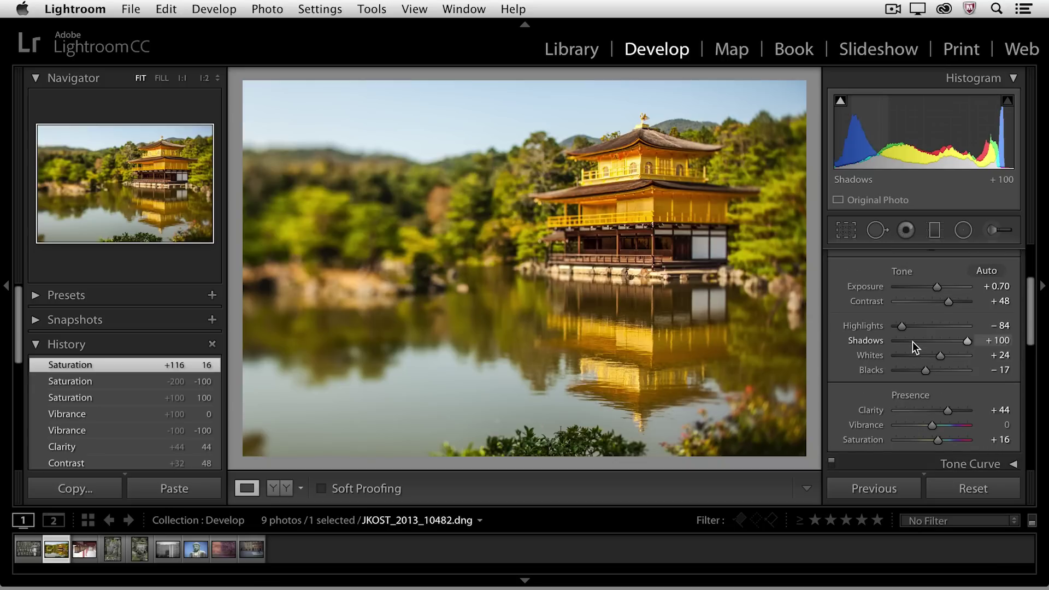
scroll(912, 337, up, 3)
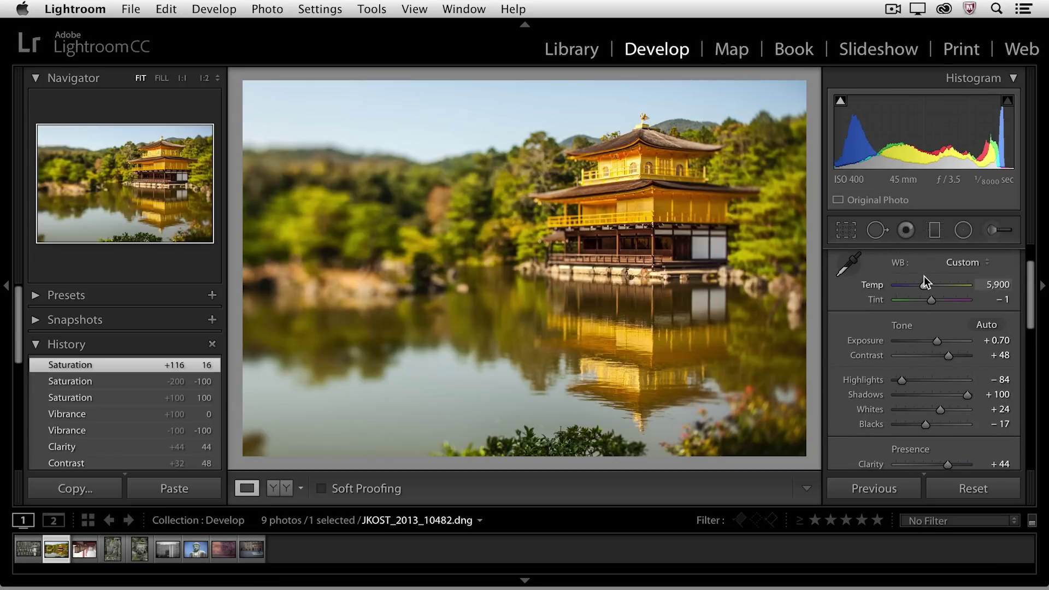
drag(923, 284, 918, 284)
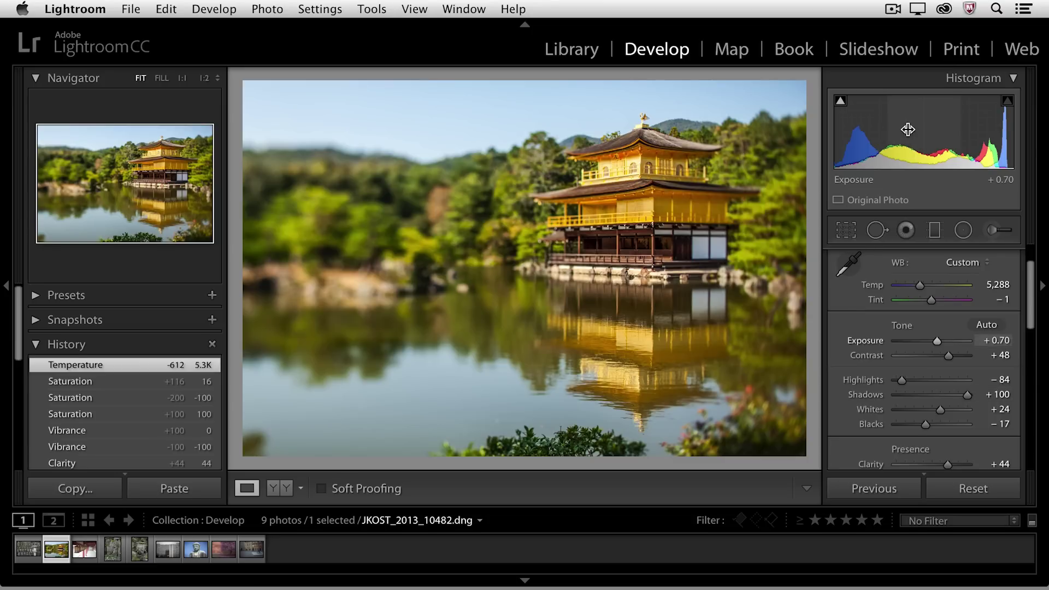
mouse_move(924, 137)
mouse_down()
mouse_move(945, 137)
mouse_move(909, 134)
mouse_up()
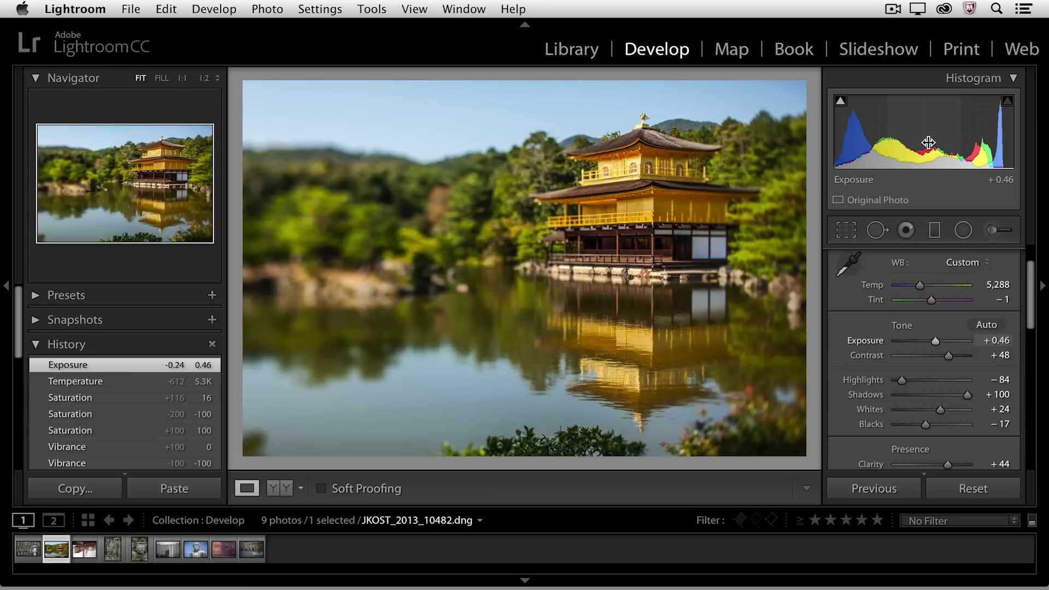
key(super+z)
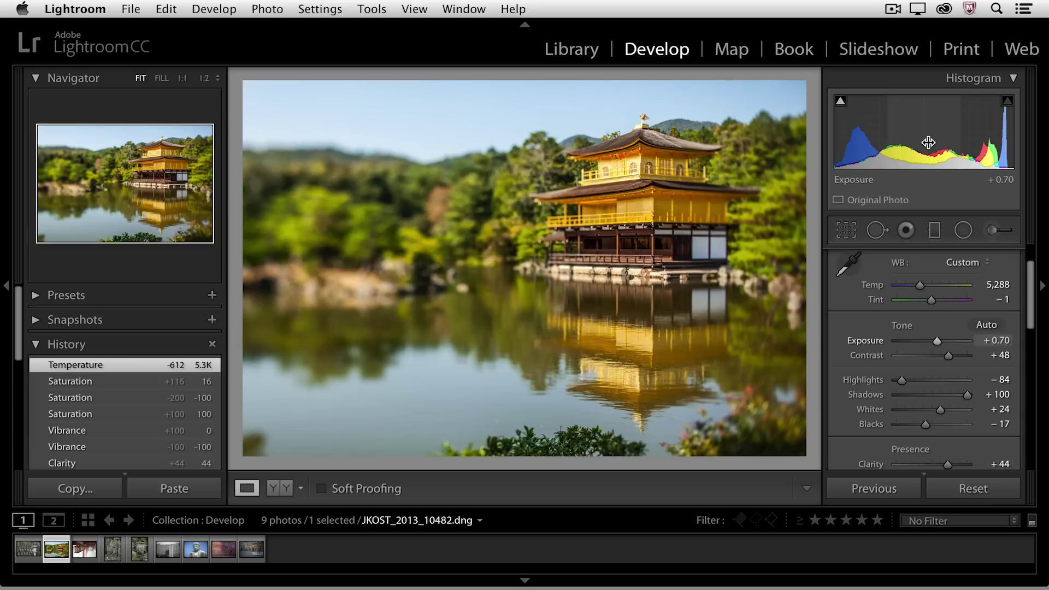
key(backslash)
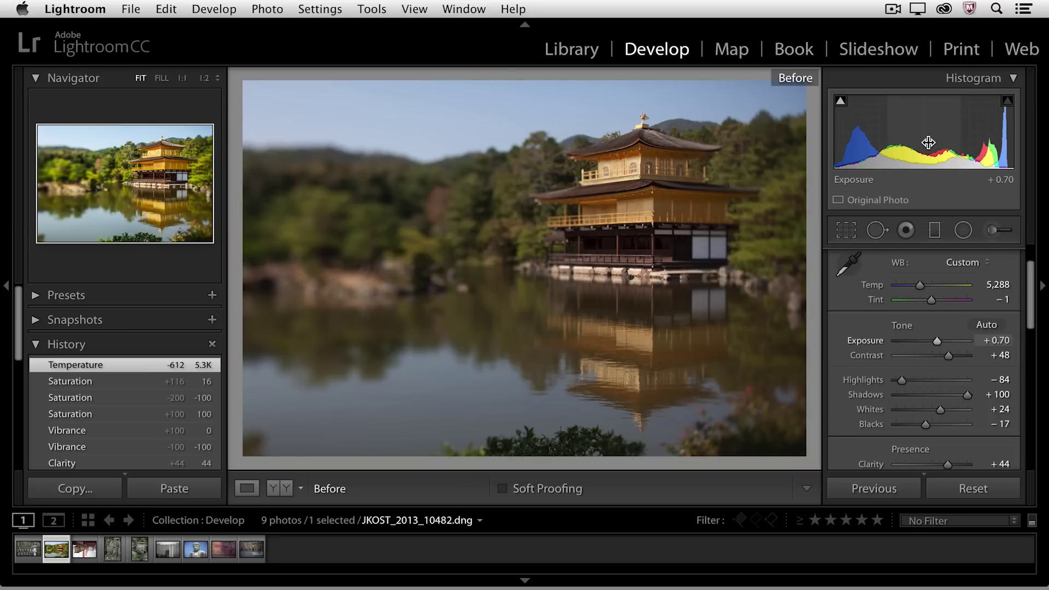
key(backslash)
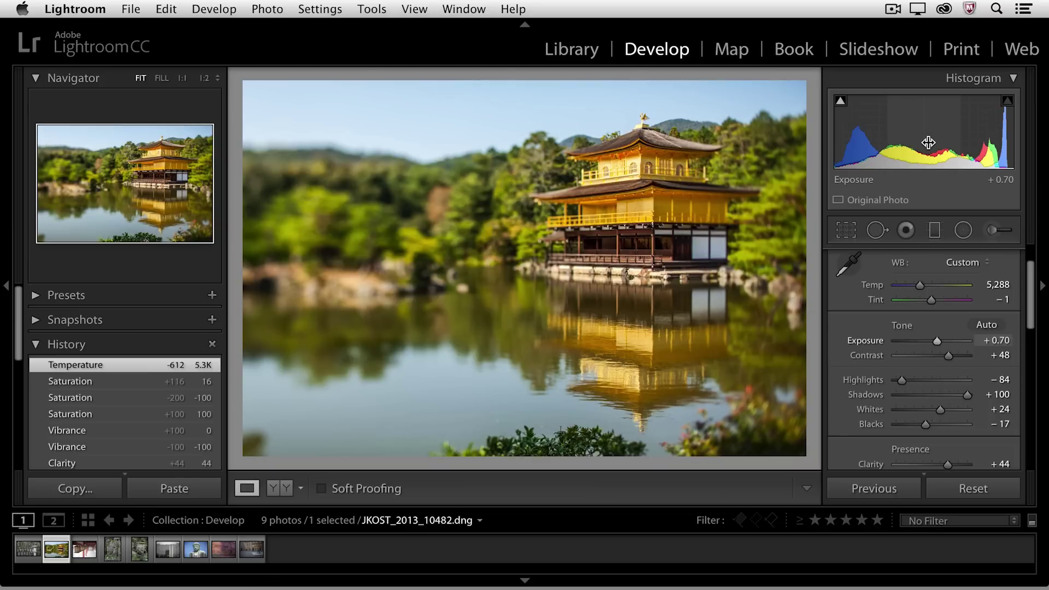